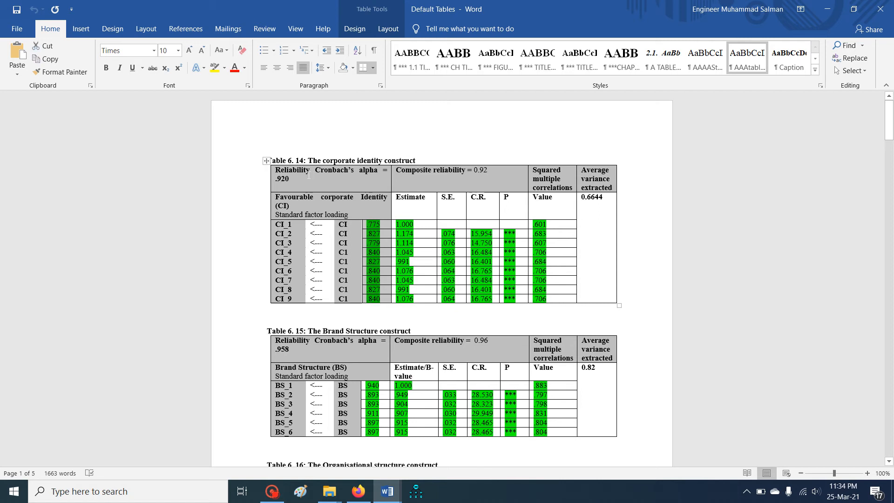
Review the results tables in the document, from the corporate identity construct in Table 6.14 to the hypothesis testing in Table 6.28
drag(300, 179, 281, 178)
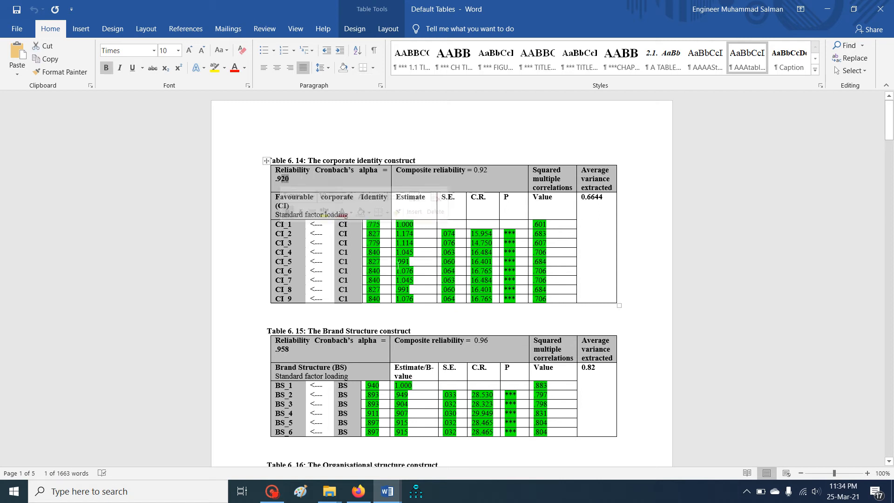
click(388, 273)
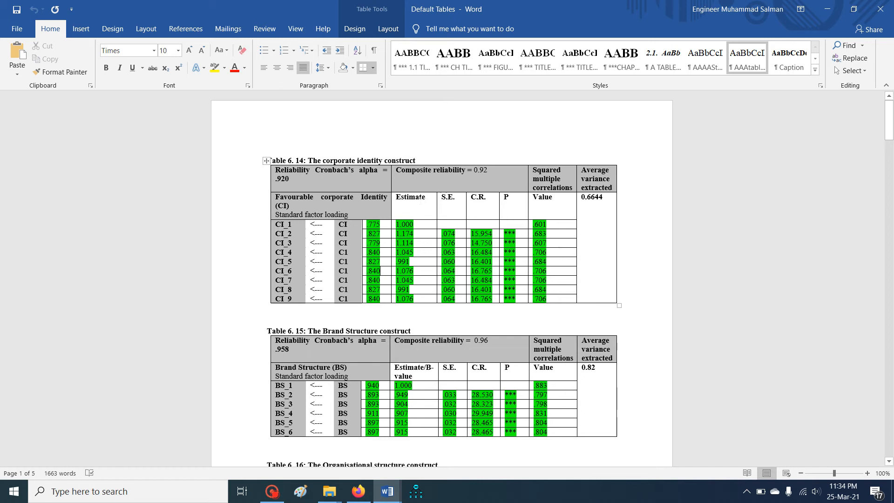
mouse_move(397, 197)
mouse_down()
mouse_move(544, 201)
mouse_move(545, 272)
mouse_move(559, 299)
mouse_move(615, 293)
mouse_up()
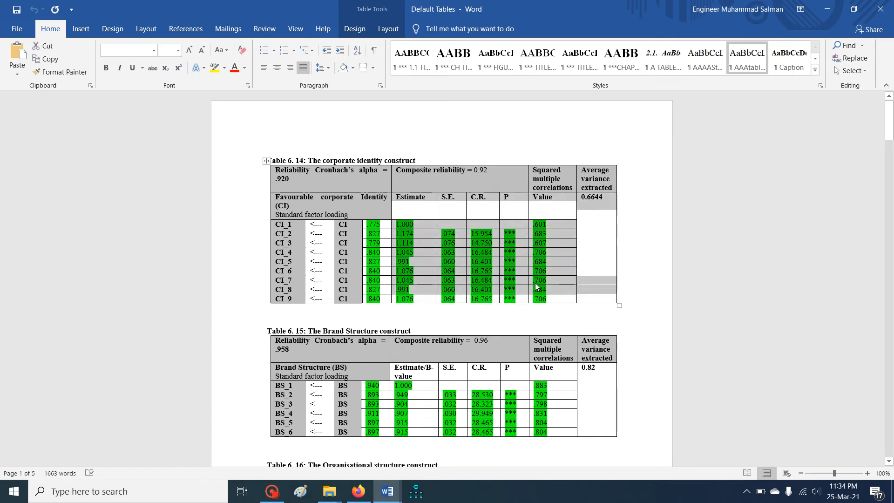
click(536, 283)
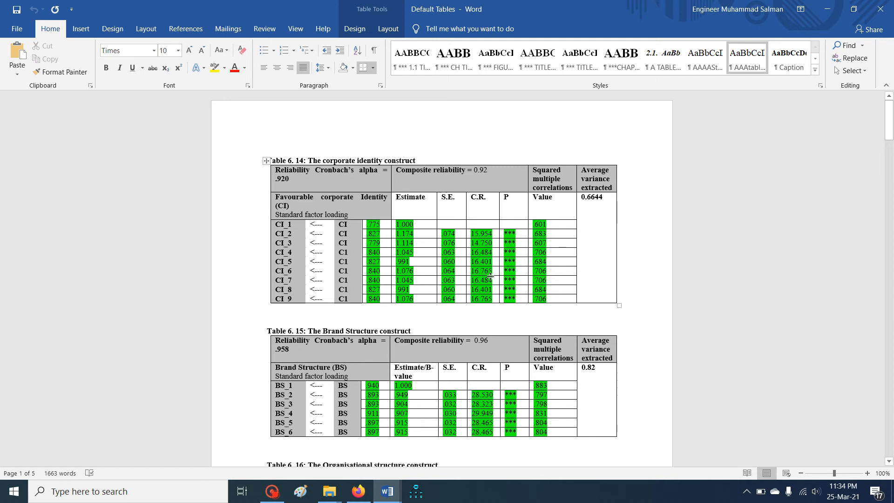
drag(889, 138, 889, 437)
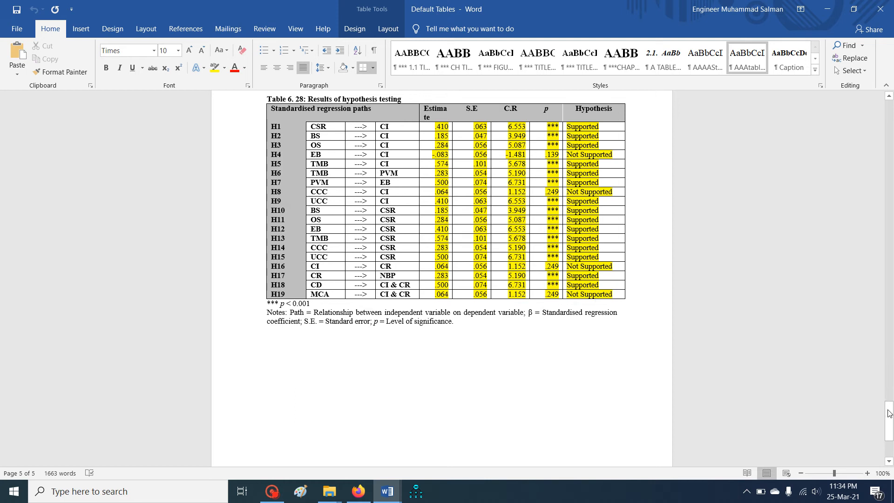
drag(889, 421, 892, 121)
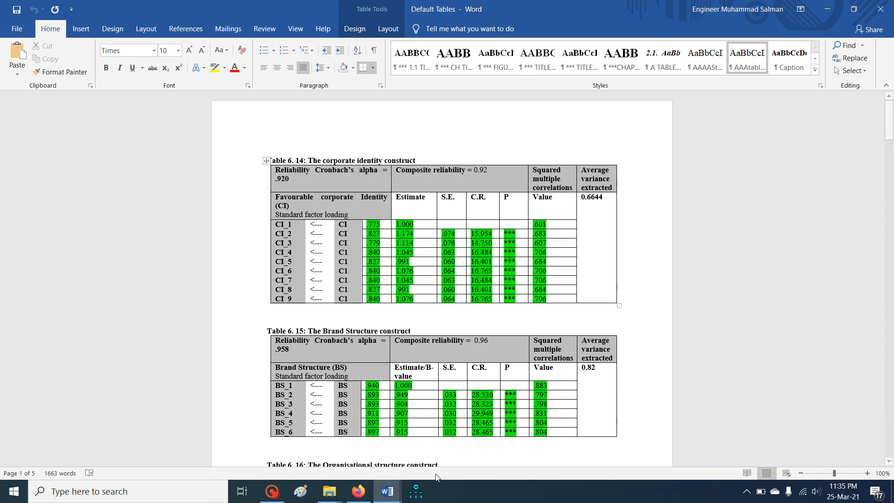
Switch to Amos, maximize its window and create a new empty path diagram project
click(417, 493)
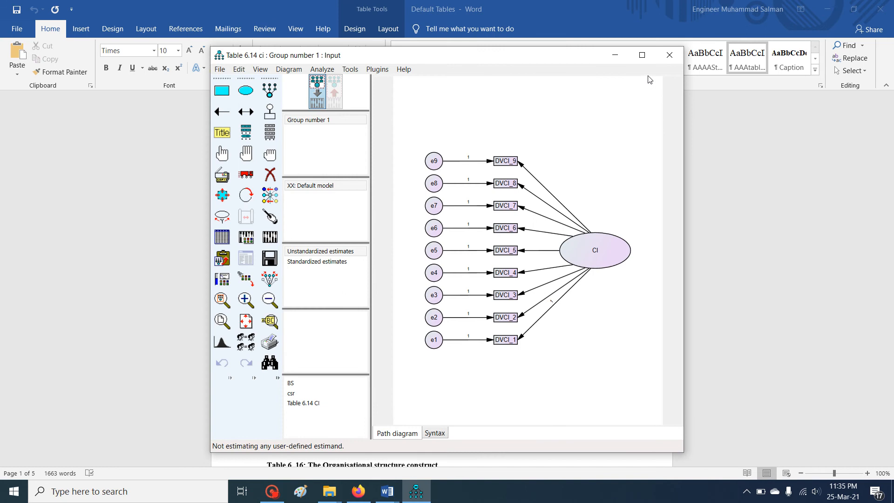
click(641, 55)
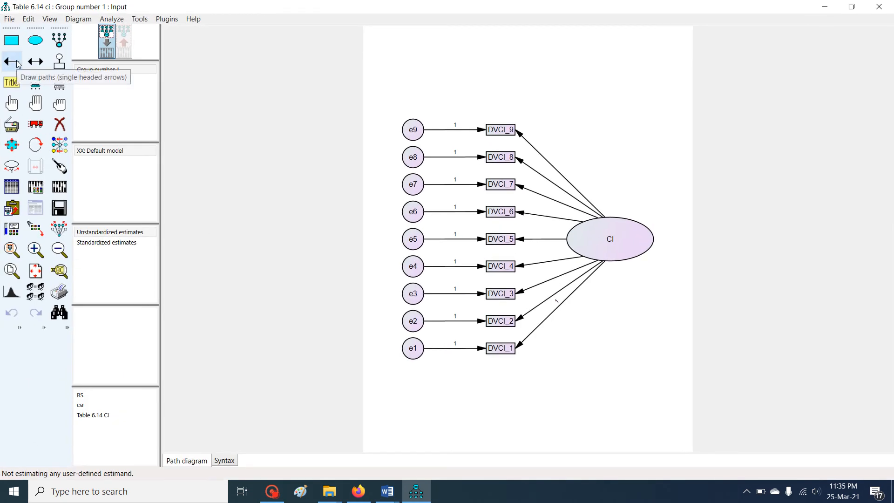
click(15, 21)
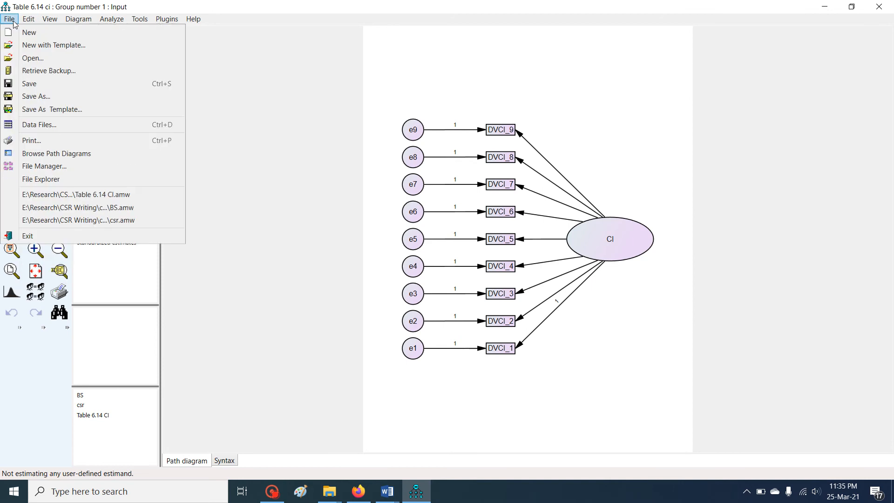
click(10, 34)
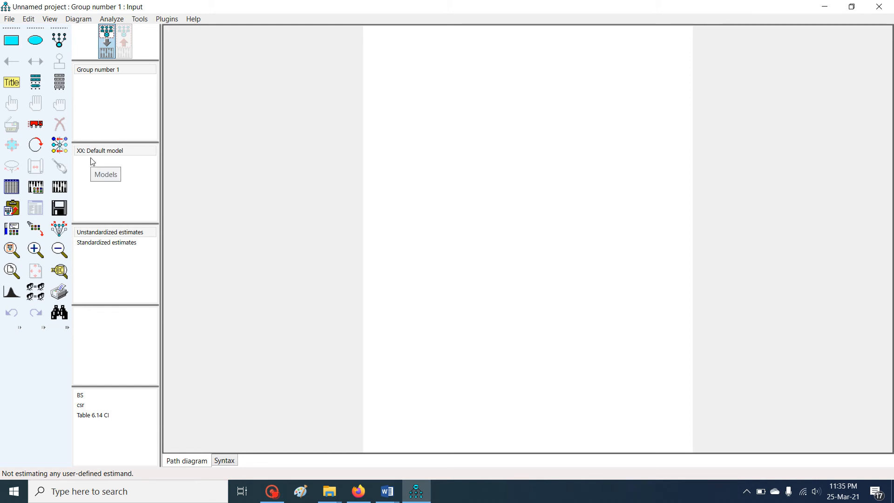
Load the SPSS data file spssamos from the amos folder as the data for Group number 1
click(11, 187)
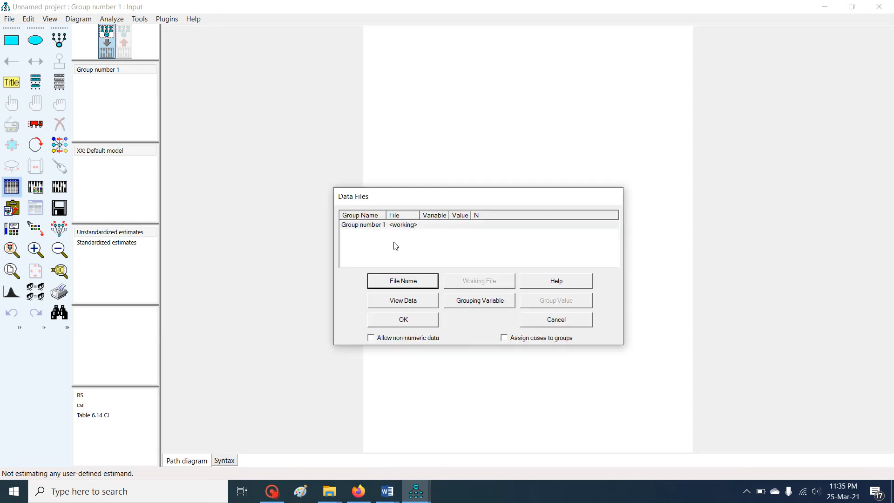
click(404, 284)
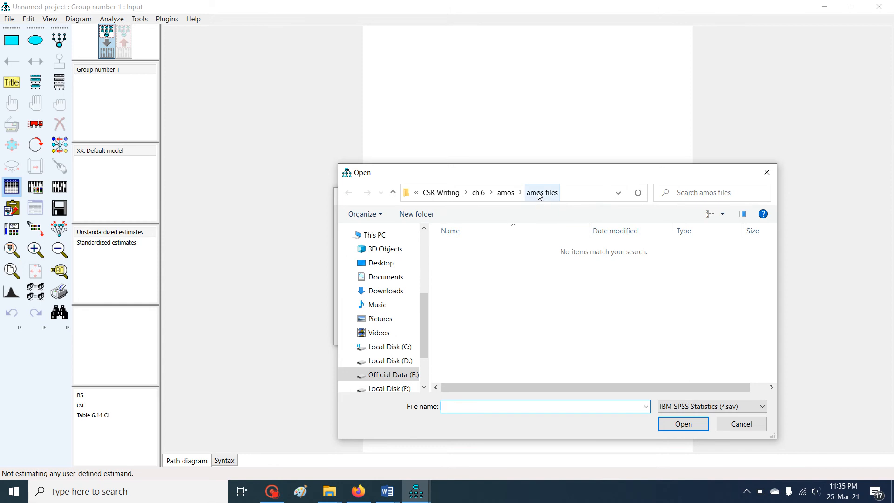
click(539, 196)
click(492, 194)
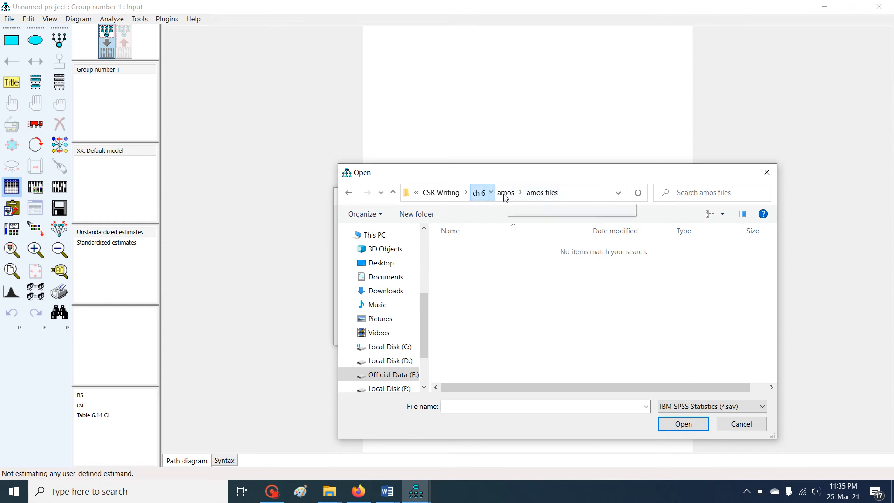
click(505, 194)
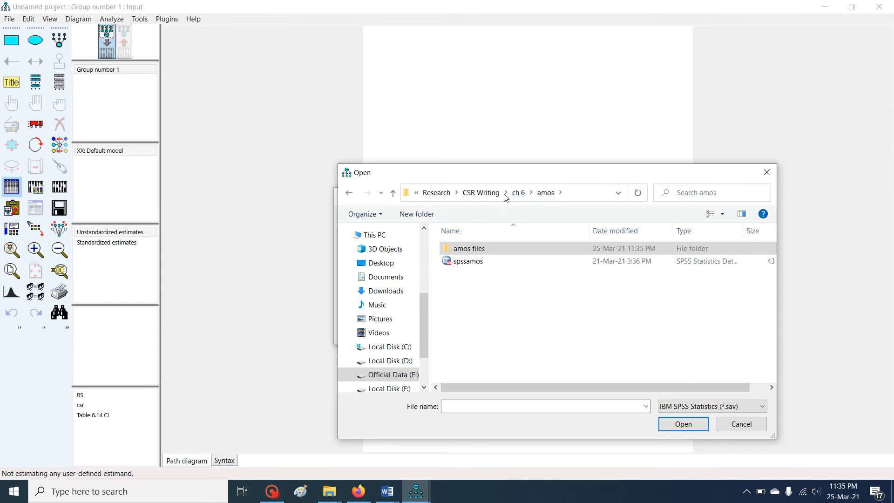
click(468, 261)
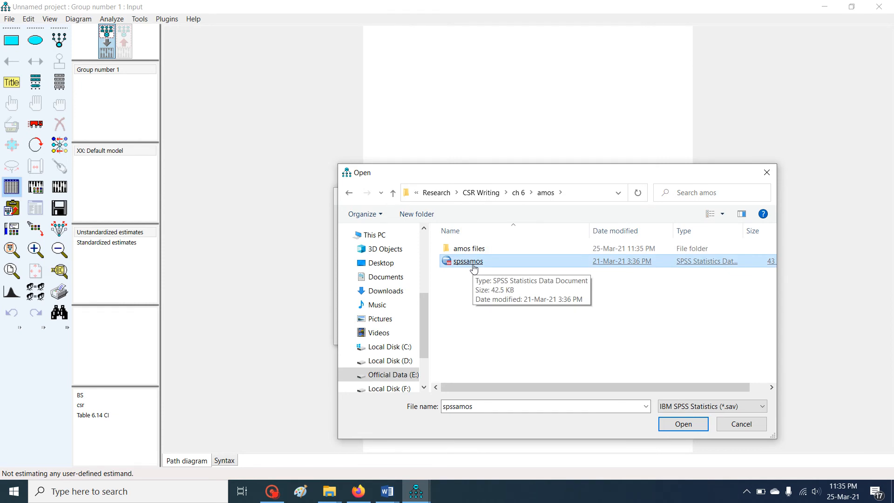
double_click(473, 264)
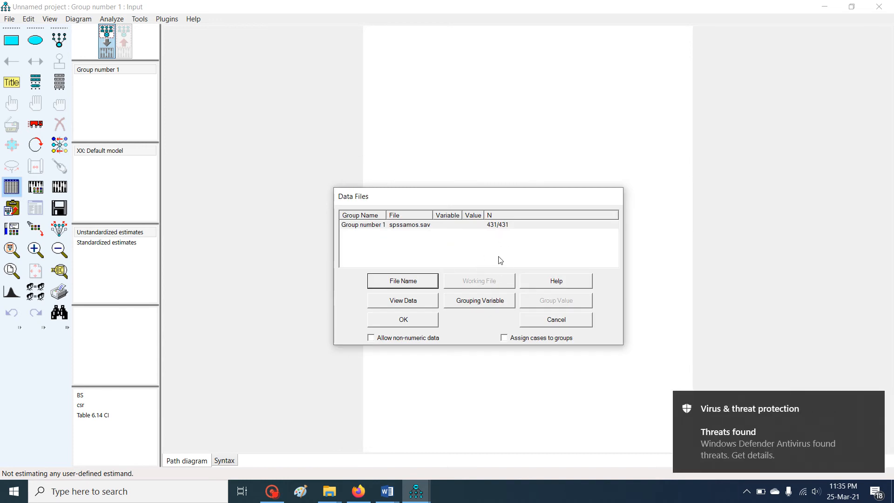
click(403, 319)
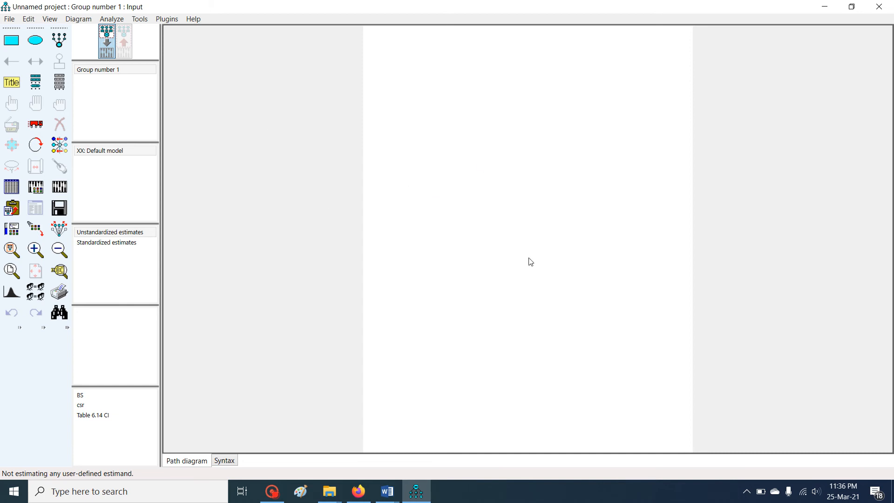
Draw a latent variable with nine indicators and error terms on the blank diagram, checking the item count against Table 6.14 in Word
click(62, 45)
drag(509, 166, 588, 204)
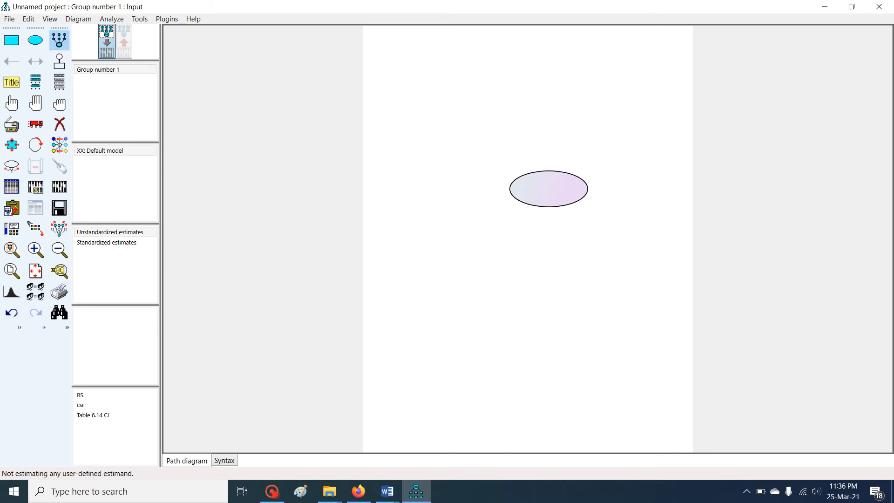
click(545, 183)
click(544, 182)
click(545, 182)
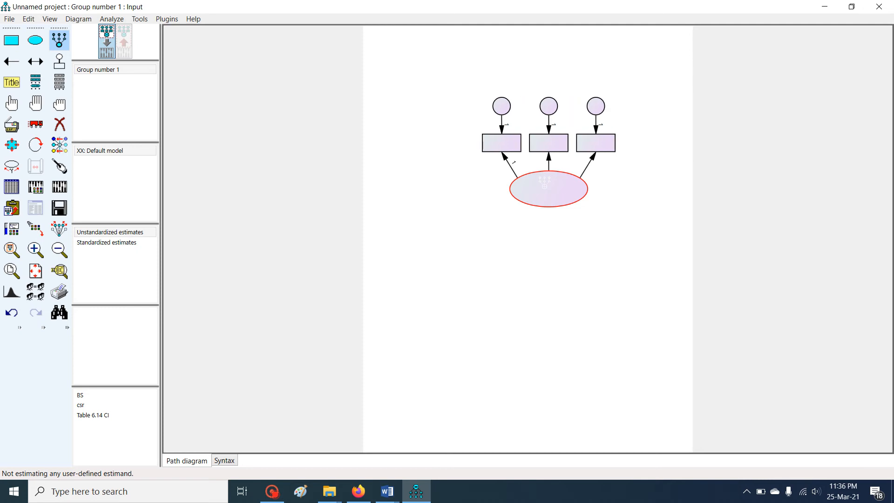
click(545, 183)
click(545, 183)
click(545, 183)
click(545, 182)
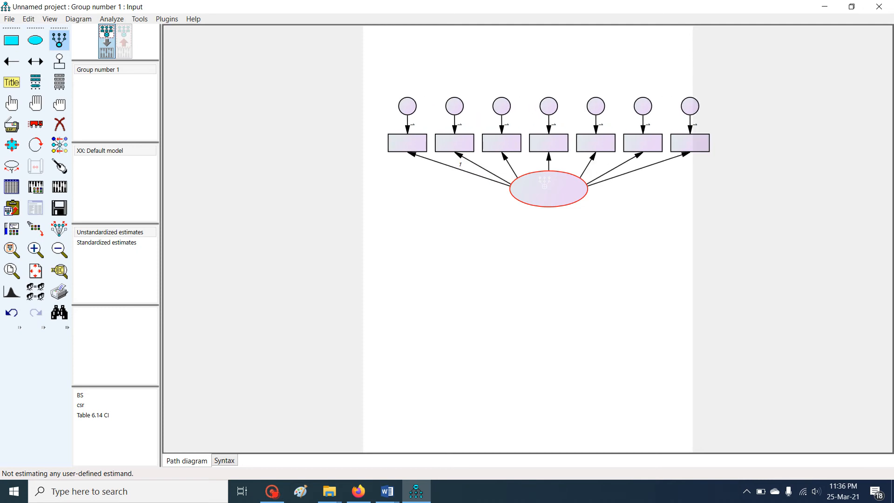
click(545, 183)
click(544, 183)
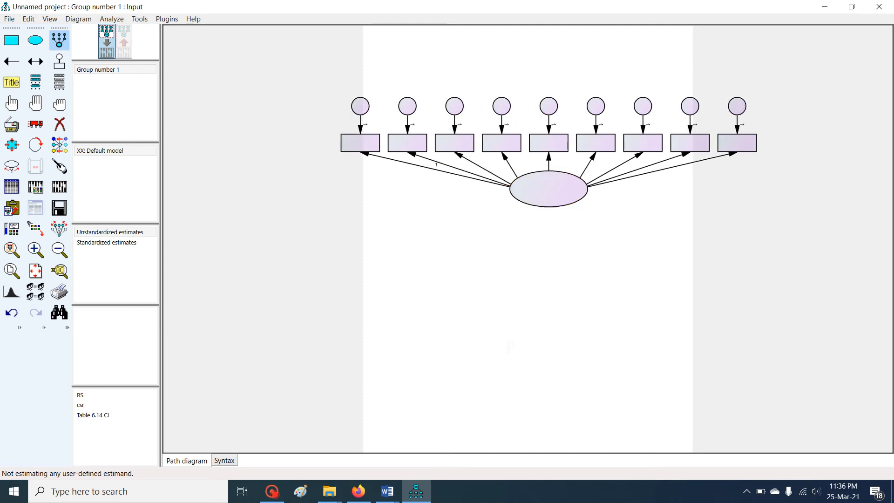
click(387, 491)
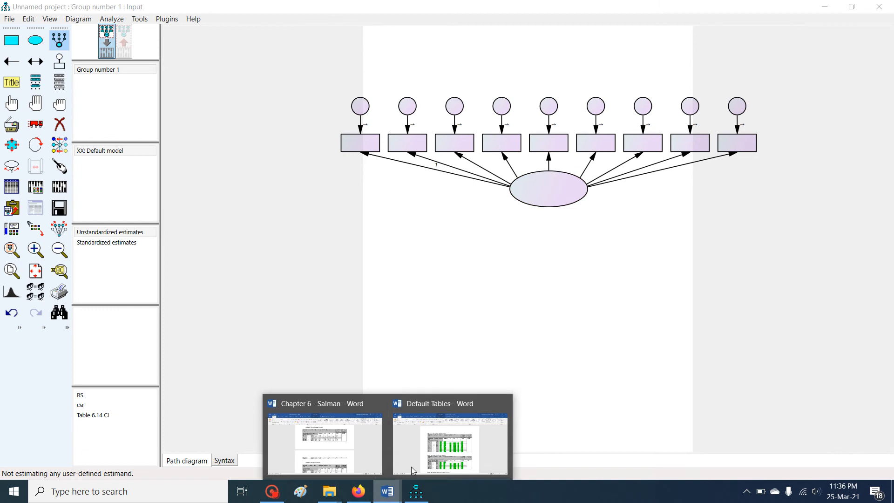
click(434, 449)
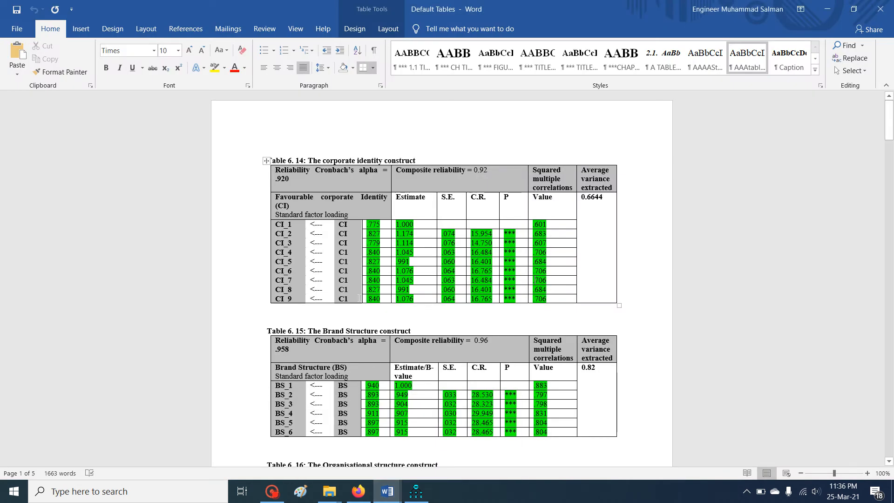
click(414, 492)
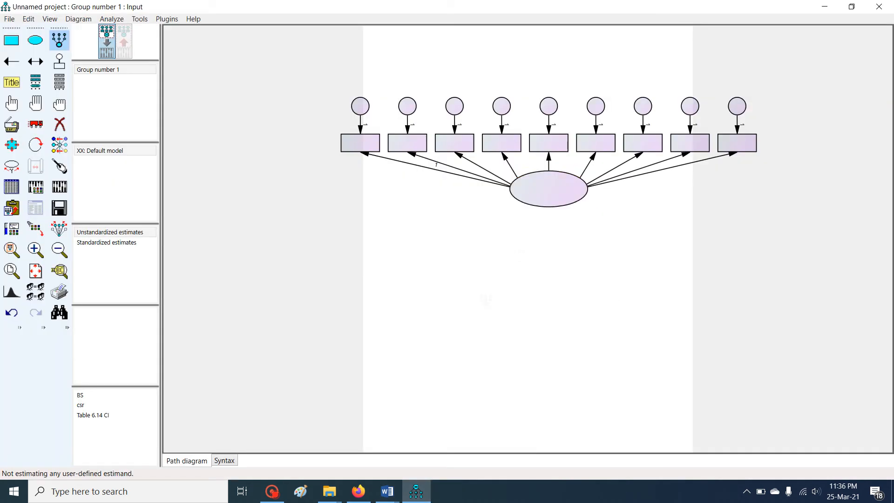
Rotate the indicators of the latent variable until they stand in a column to the left of the ellipse
click(35, 145)
click(521, 189)
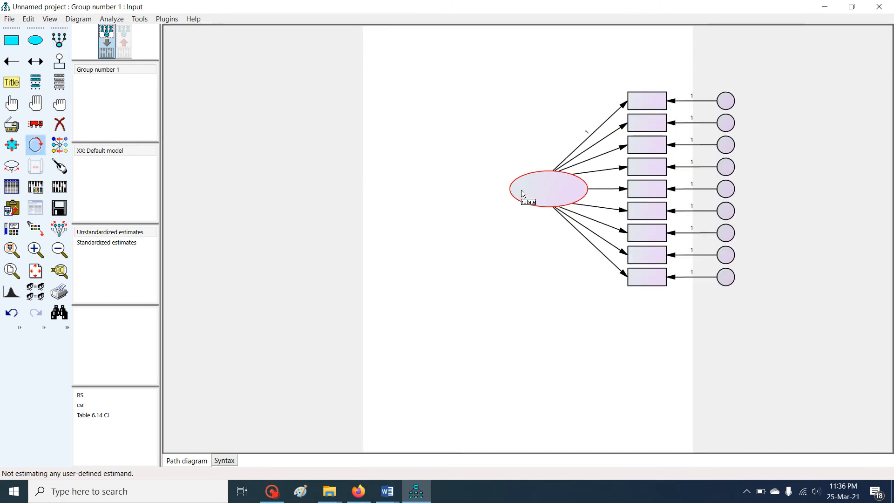
click(521, 189)
click(521, 189)
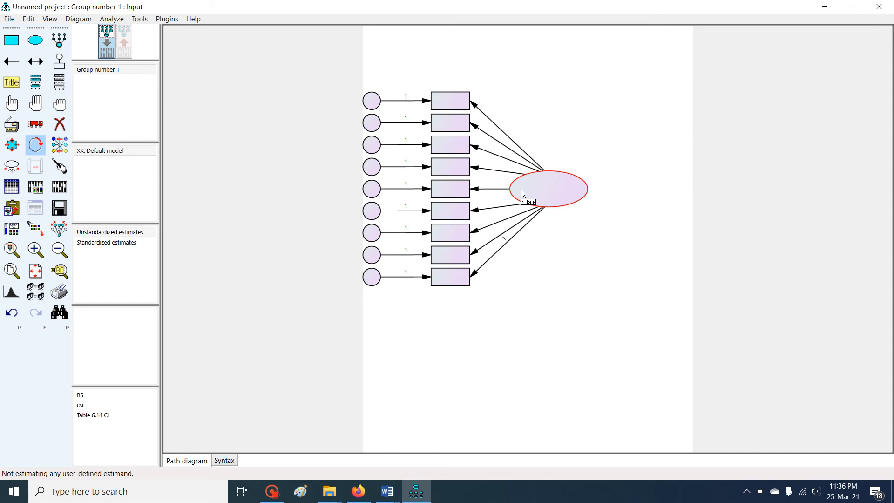
Set the latent variable's name and label to CI with font size 18 in its object properties
right_click(522, 190)
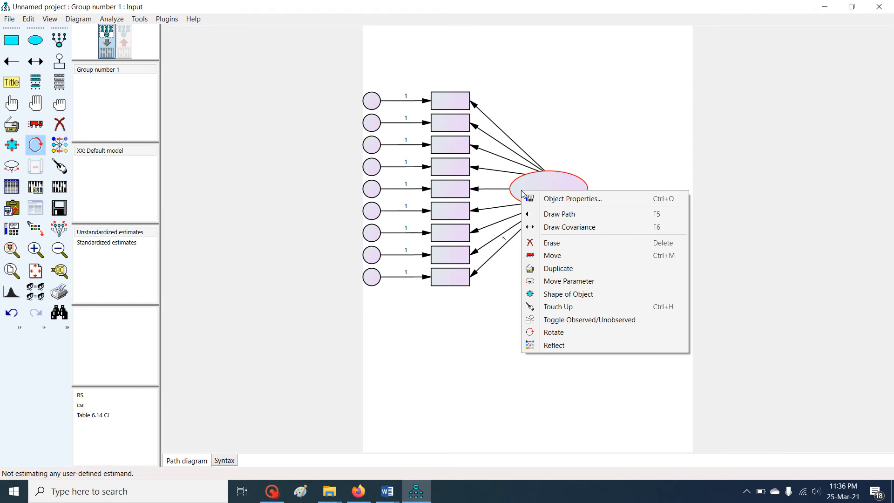
click(554, 200)
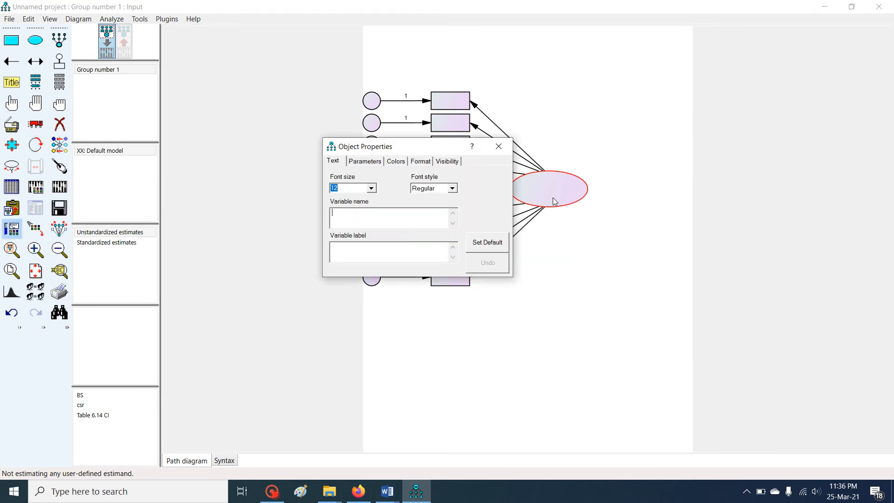
click(360, 213)
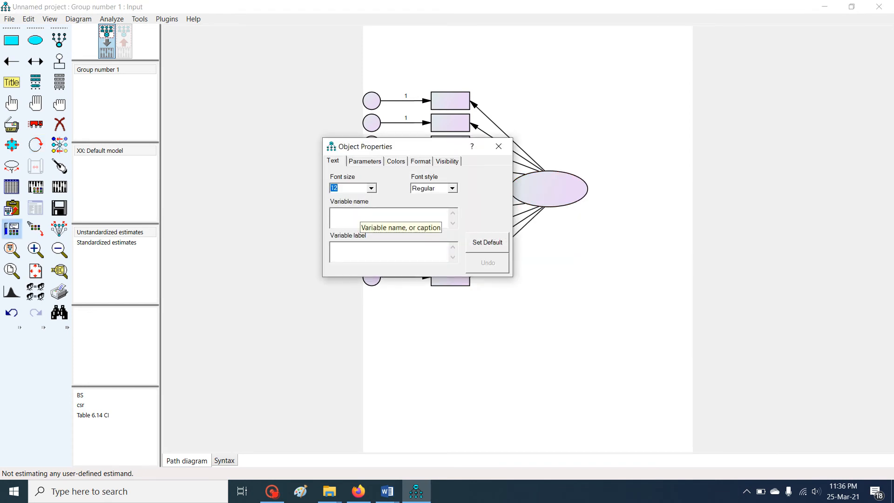
text(CI)
click(335, 244)
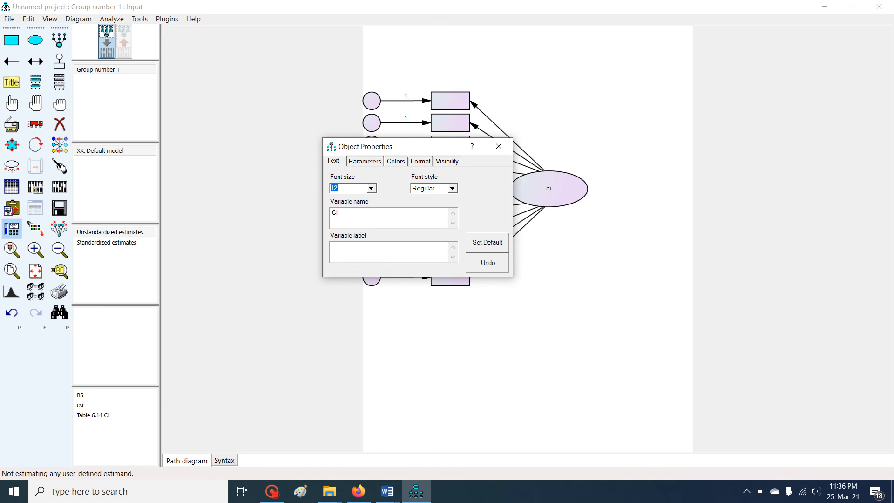
text(CI)
click(370, 189)
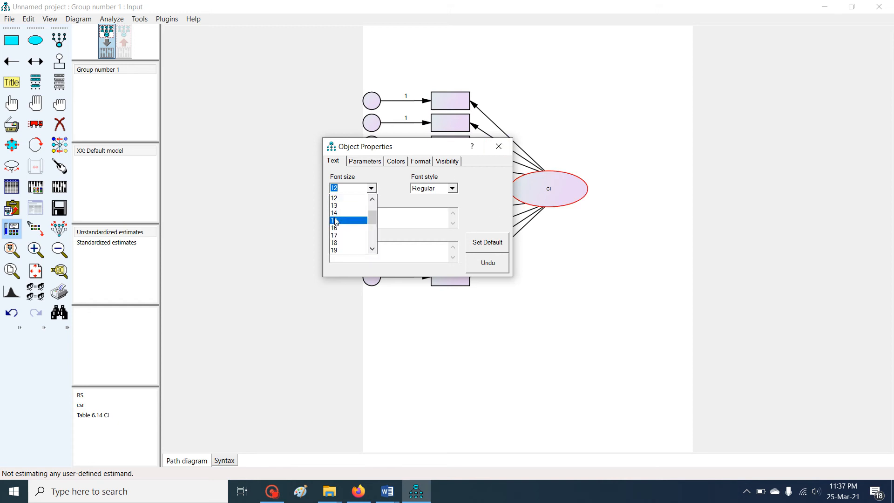
click(343, 246)
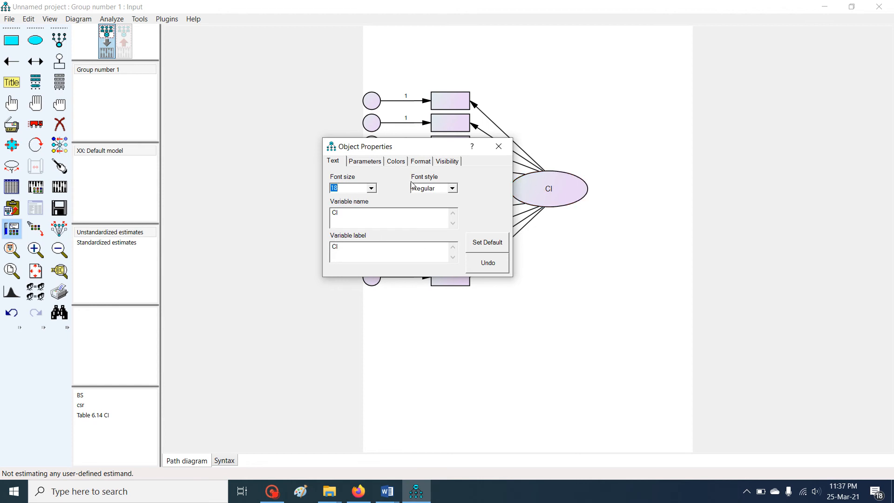
click(499, 147)
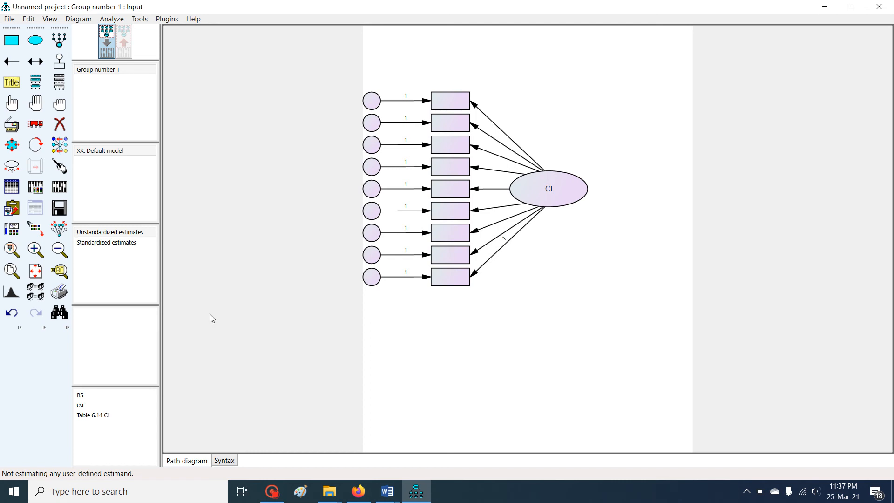
Assign dataset variables DVCI_1 through DVCI_9 to the nine indicator boxes in order, starting from the lowest box and working upward
click(64, 88)
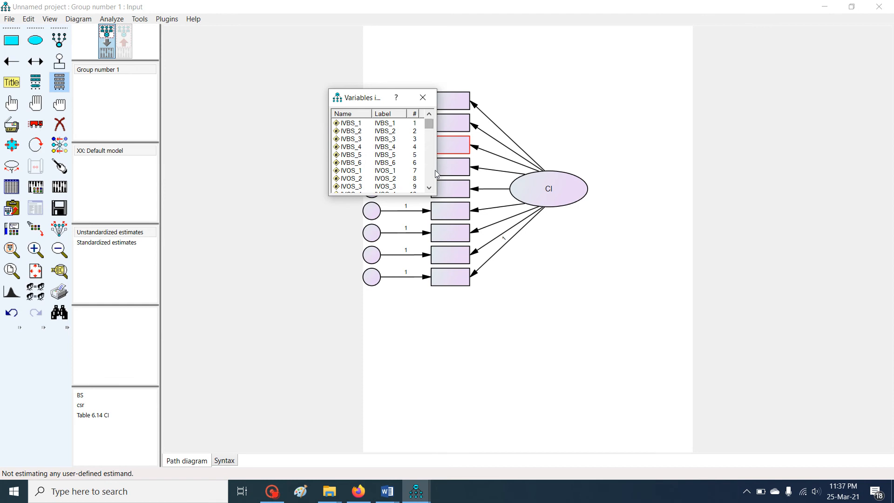
click(432, 189)
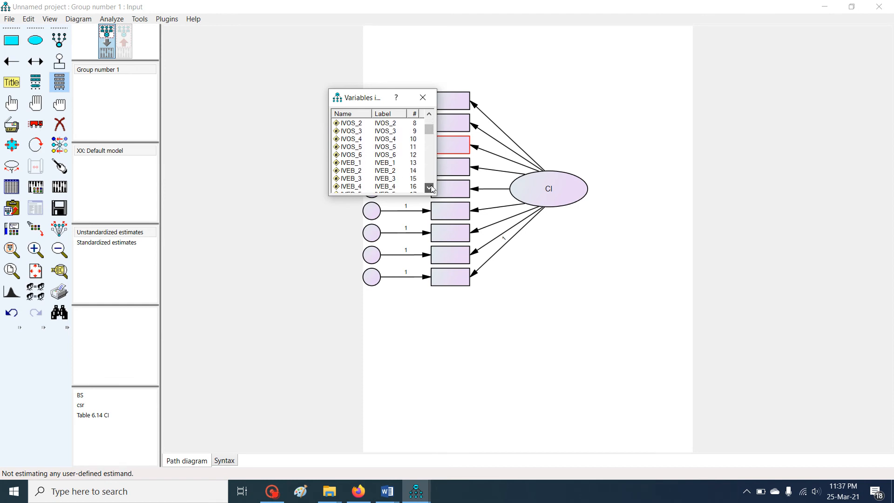
drag(432, 189, 431, 188)
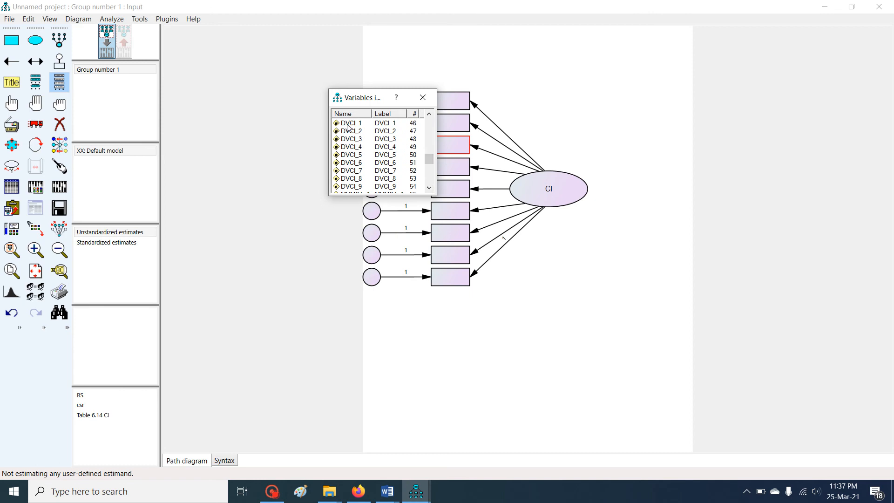
drag(347, 126, 450, 286)
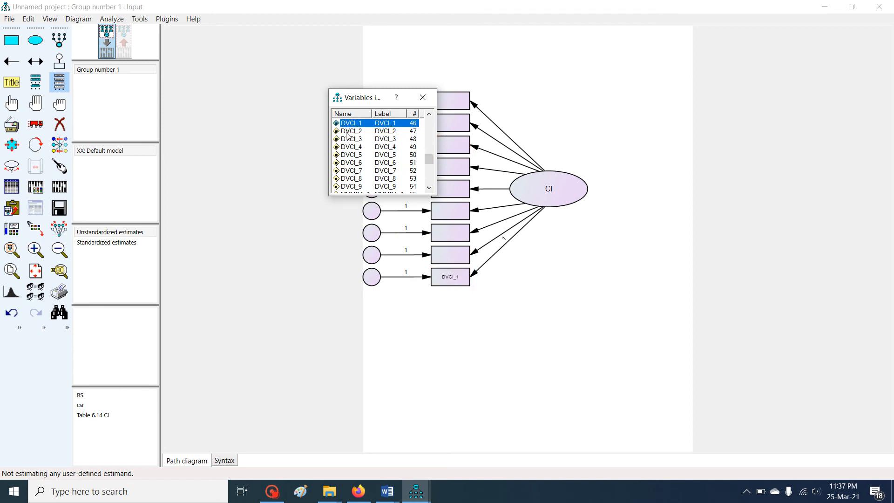
drag(346, 135, 450, 256)
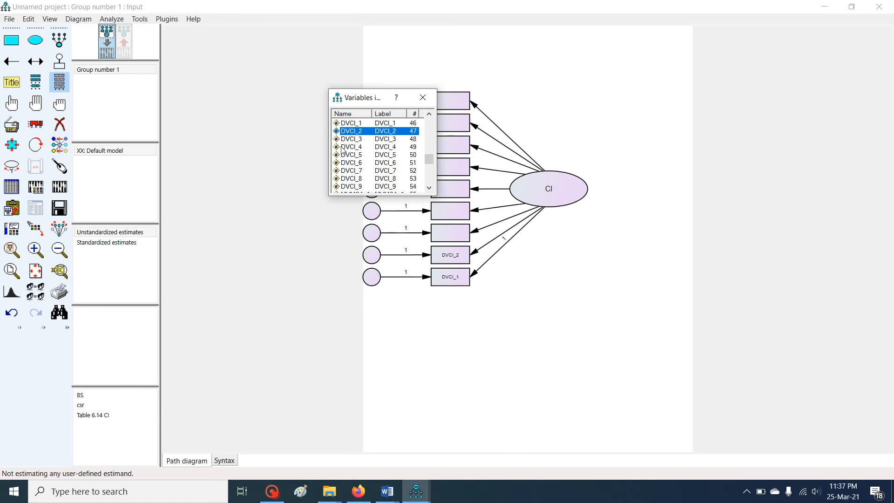
drag(350, 139, 459, 231)
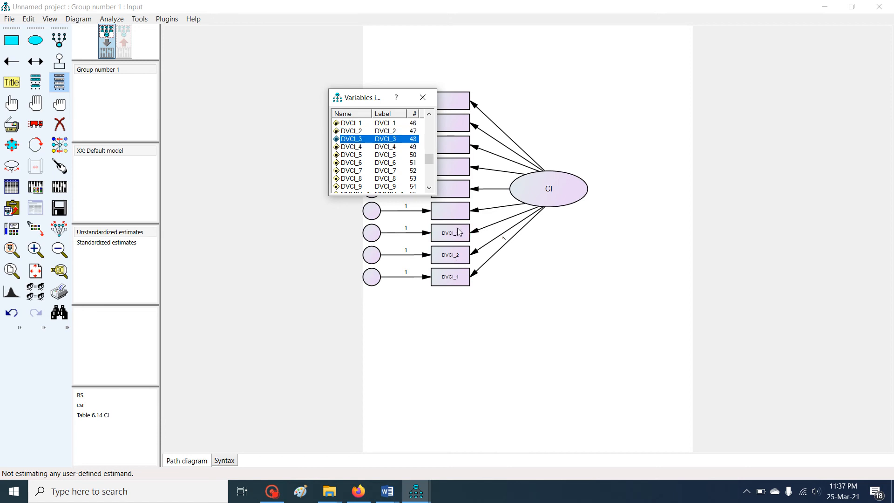
drag(359, 147, 454, 213)
drag(359, 155, 457, 198)
drag(359, 163, 460, 178)
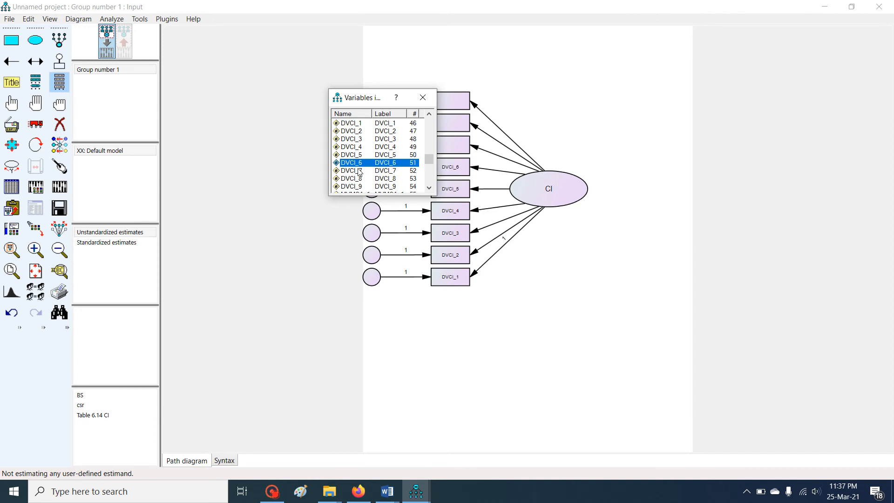
drag(357, 174, 453, 152)
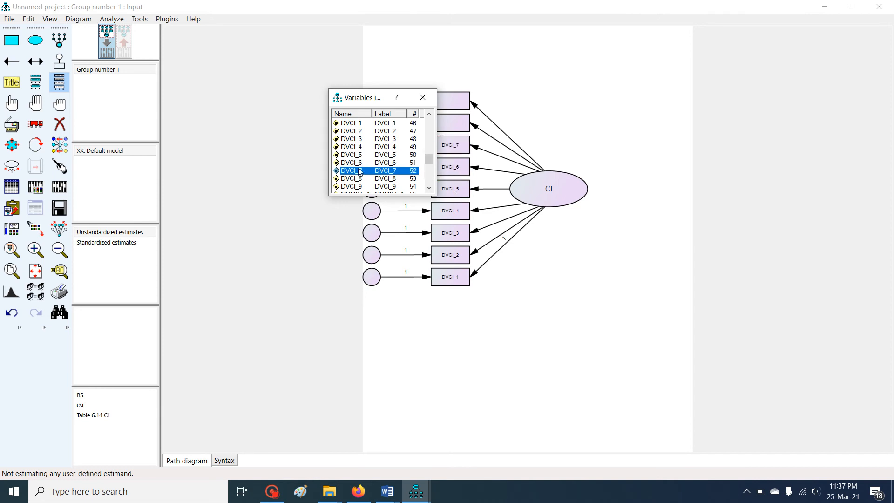
drag(353, 180, 456, 123)
drag(357, 187, 452, 101)
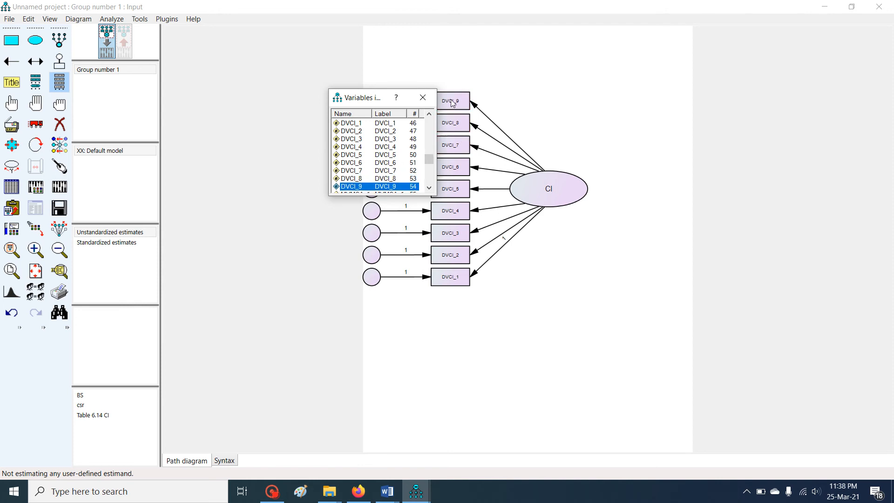
click(423, 97)
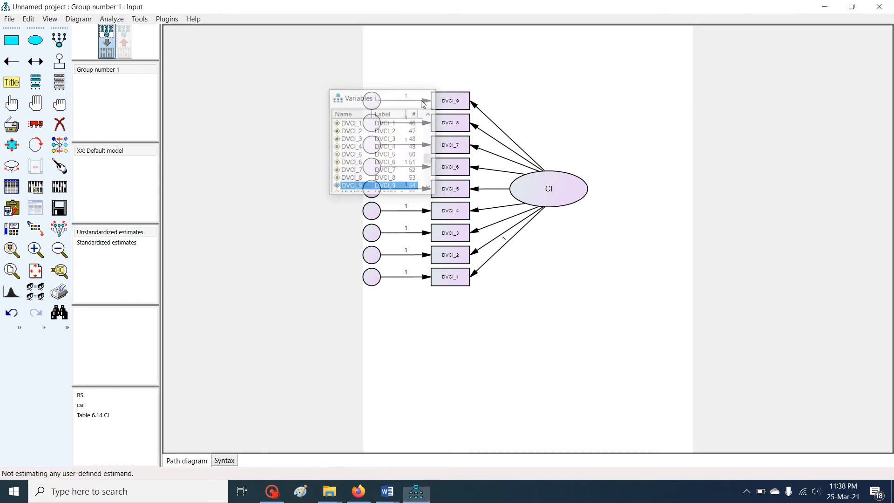
Name all the error terms automatically with the Name Unobserved Variables plugin
click(166, 19)
mouse_move(193, 19)
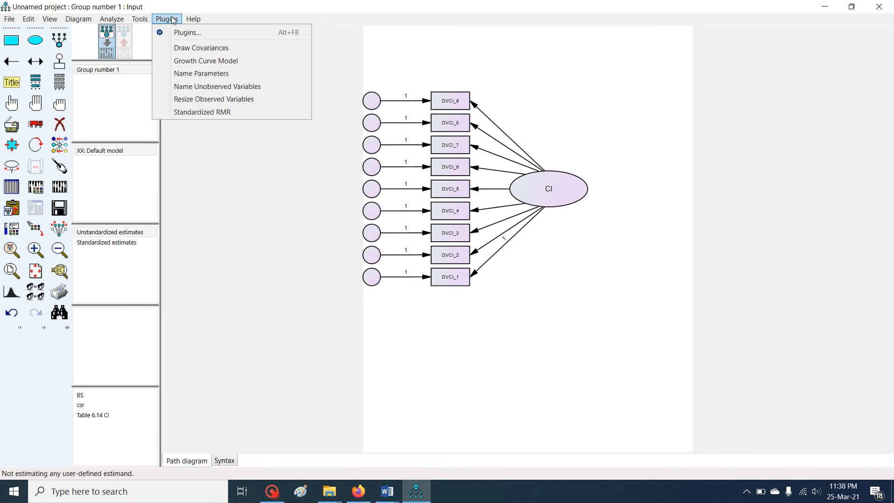
click(209, 93)
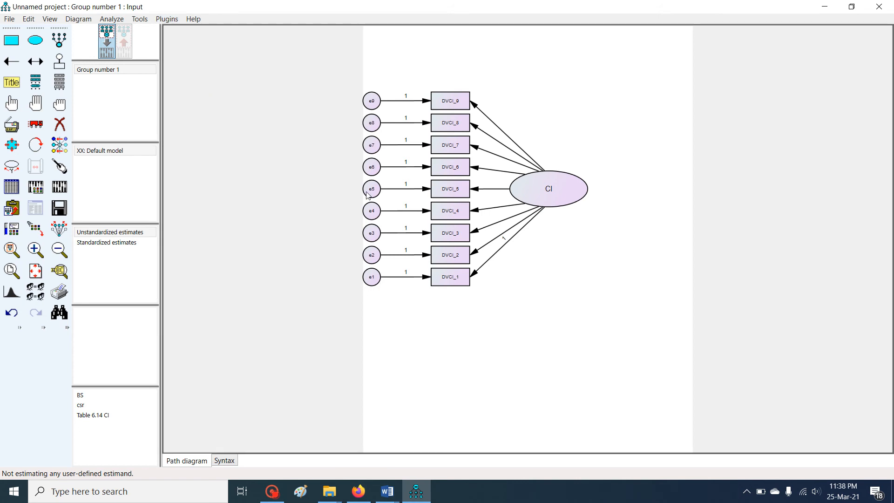
Resize the observed variable boxes to suit their names and fit the path diagram to the page
click(175, 21)
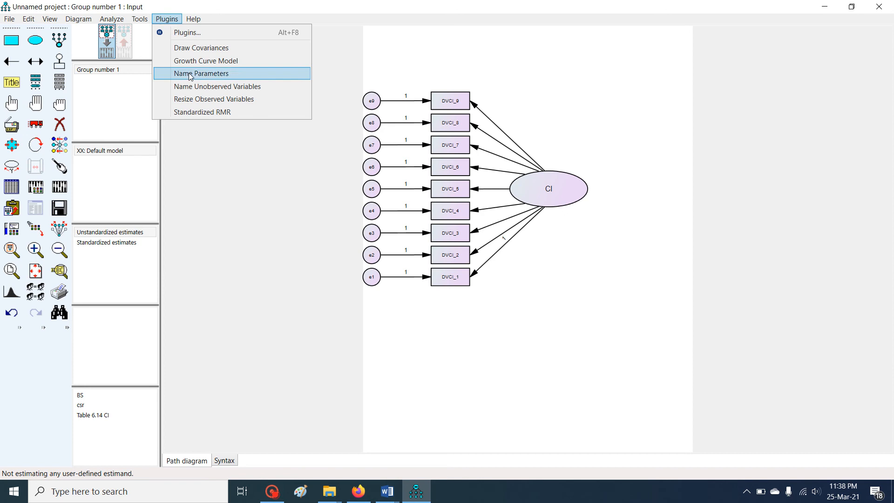
click(196, 99)
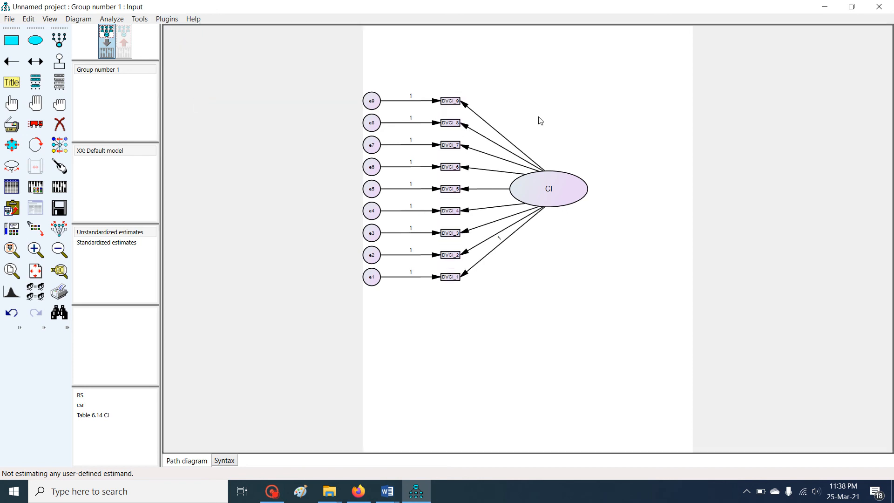
click(40, 277)
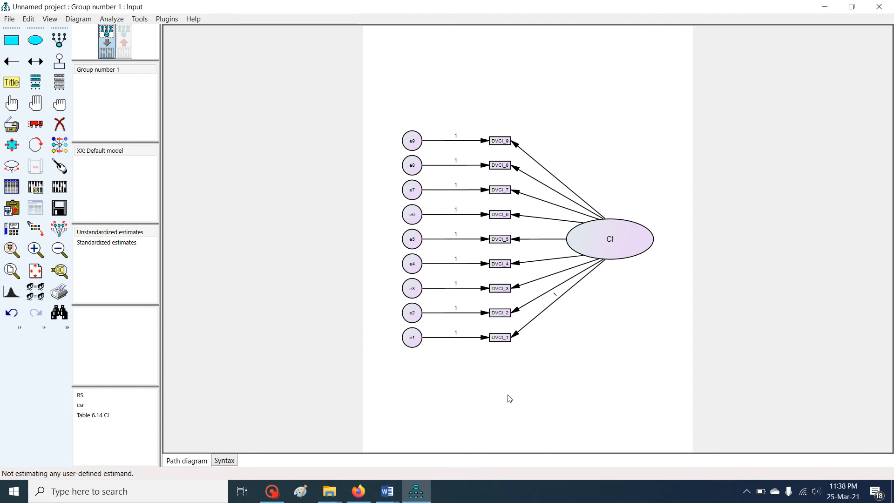
Include standardized estimates and squared multiple correlations in the analysis output, keeping minimization history on
click(41, 191)
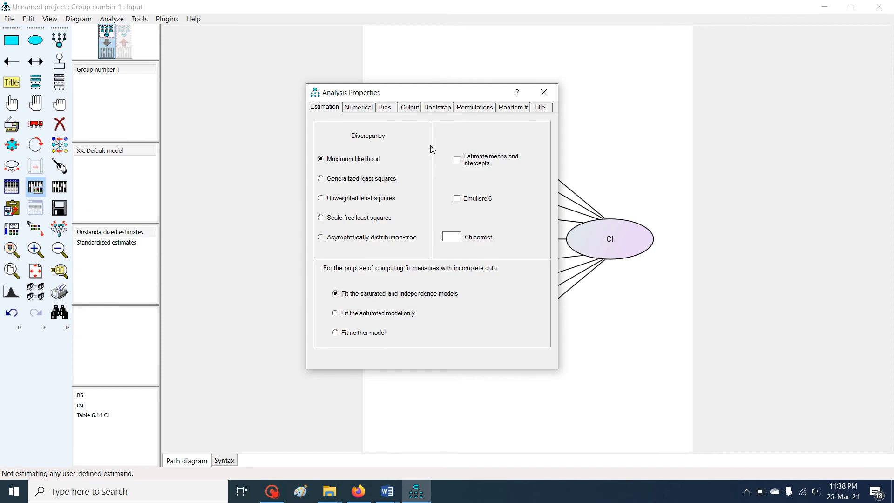
click(412, 109)
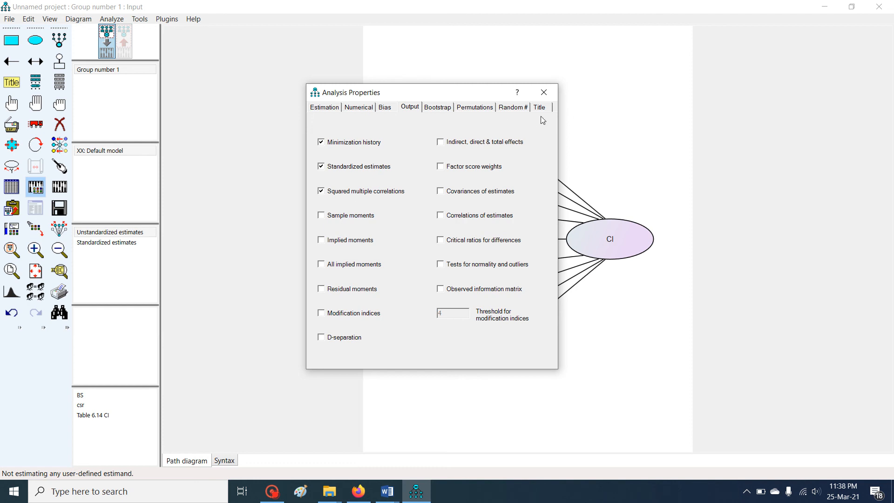
click(544, 93)
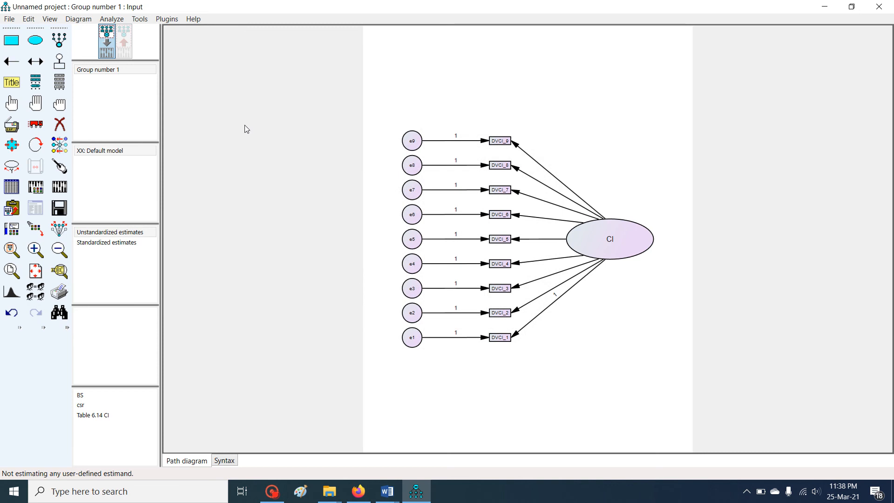
Calculate the estimates, saving the model over the existing Table 6.14 CI file, and view the output path diagram
click(65, 193)
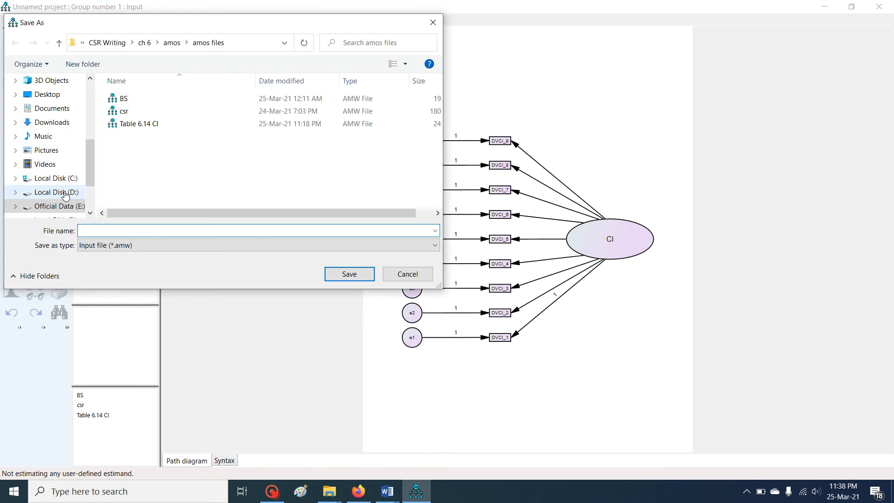
double_click(158, 128)
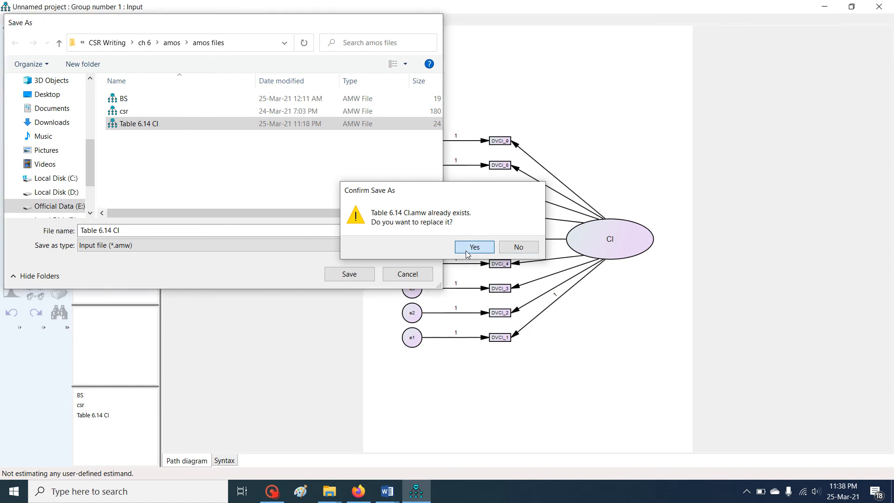
click(474, 247)
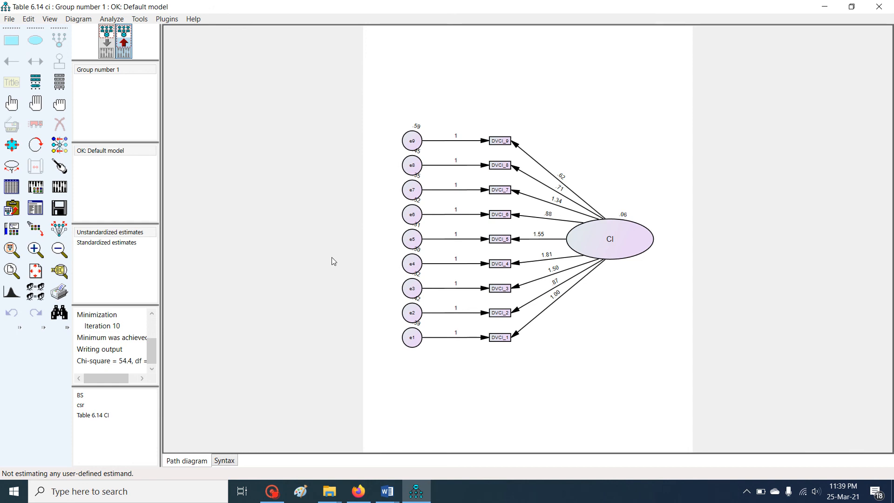
click(106, 42)
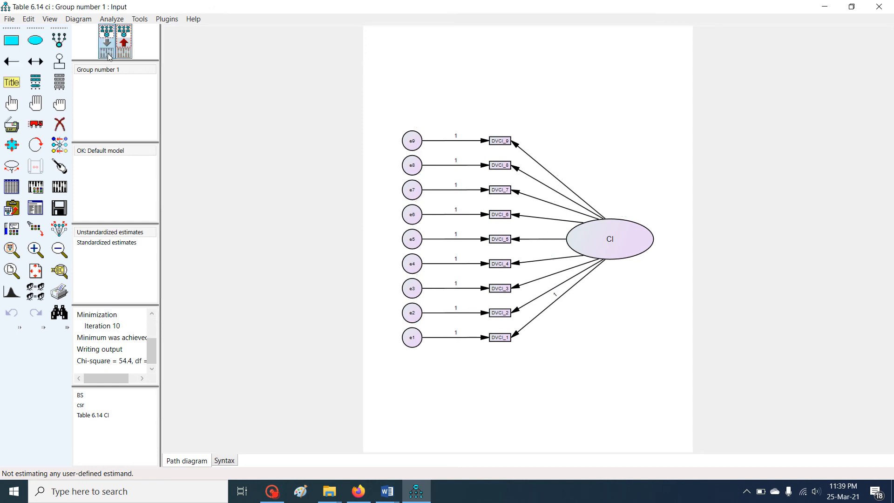
click(125, 52)
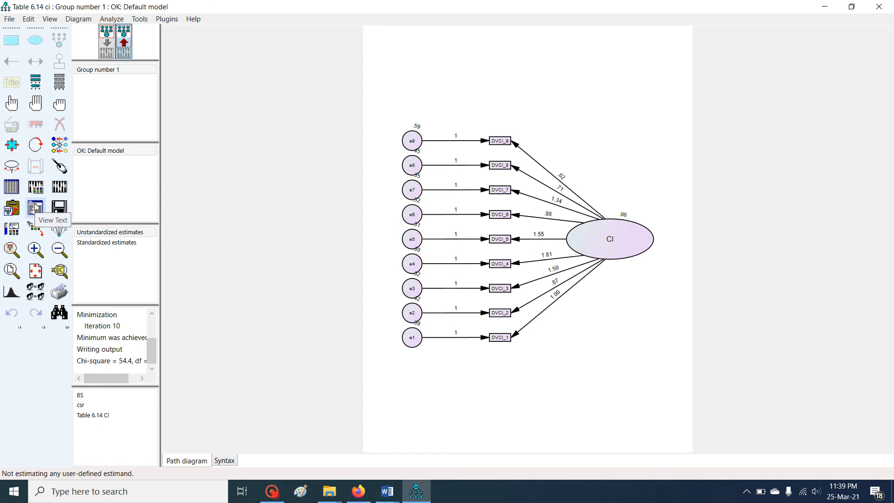
Examine the Estimates section of the text output, from the regression weights and DVCI_9's P value to the squared multiple correlations
click(35, 208)
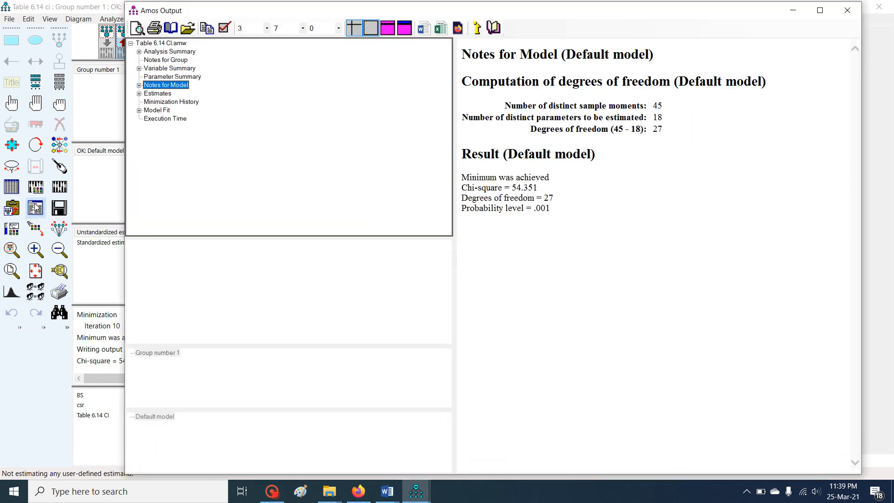
click(153, 95)
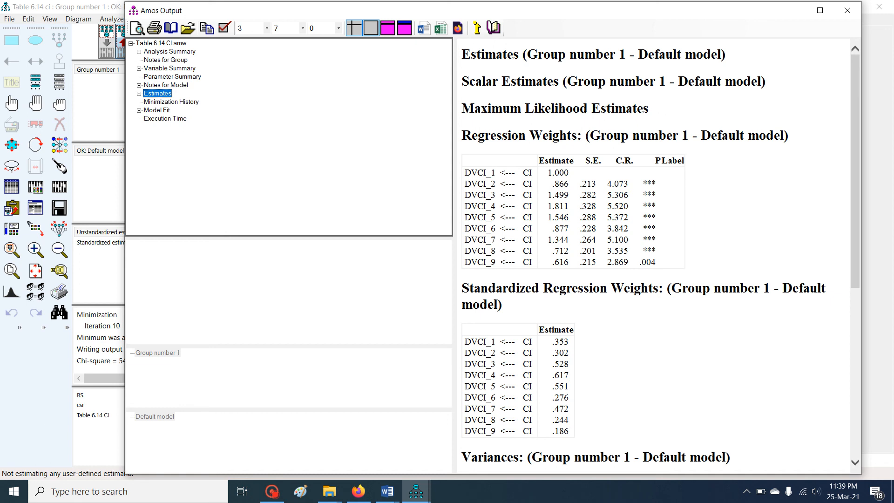
click(663, 266)
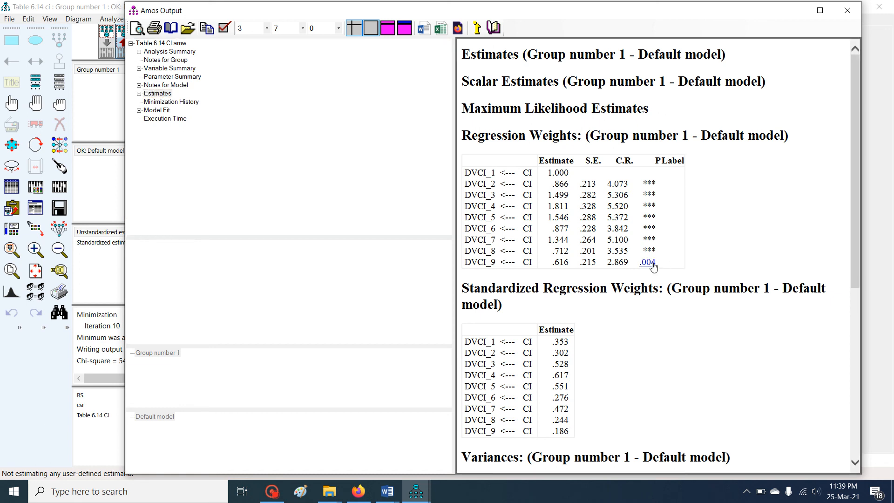
click(652, 263)
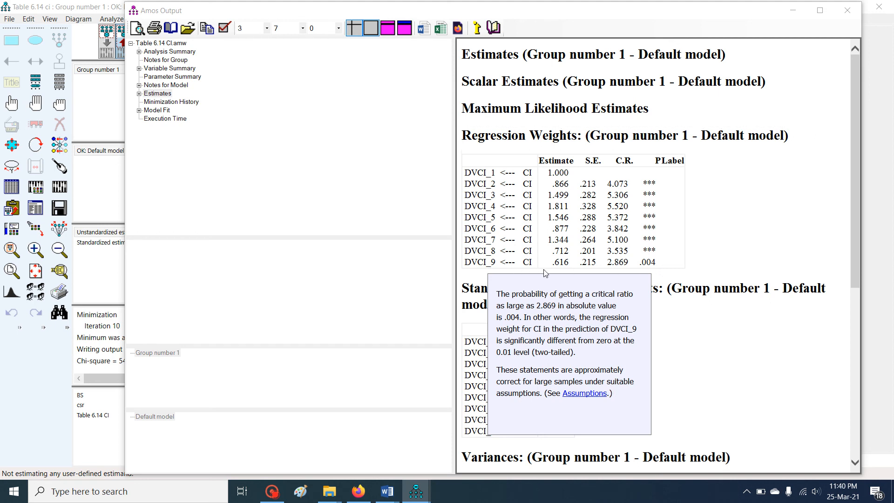
click(692, 342)
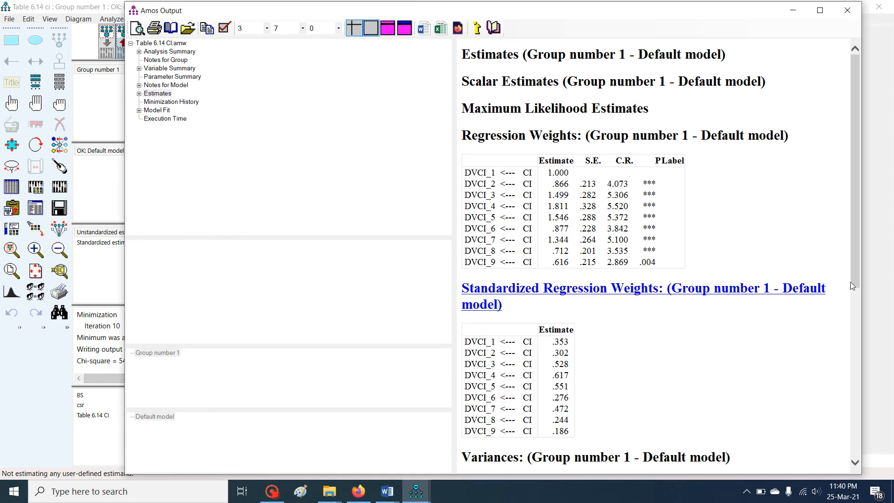
drag(856, 279, 836, 456)
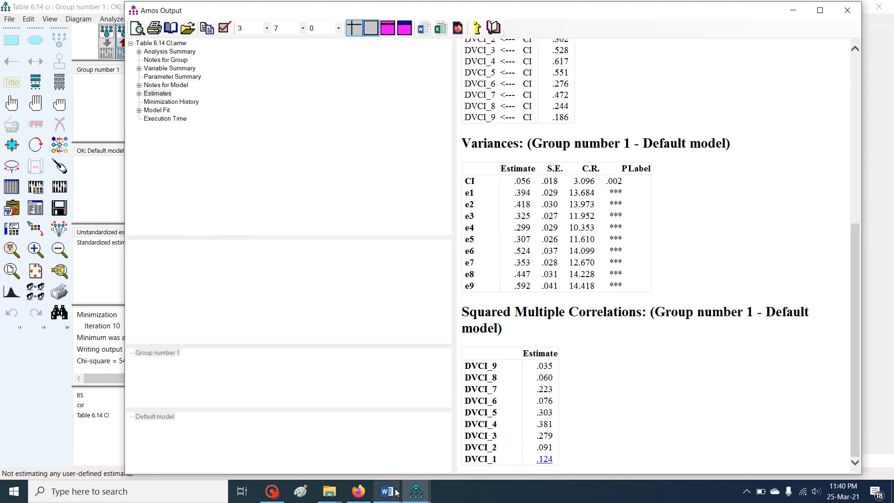
Compare Table 6.14 in the Default Tables Word document with the regression weights and squared multiple correlations in Amos Output
mouse_move(396, 493)
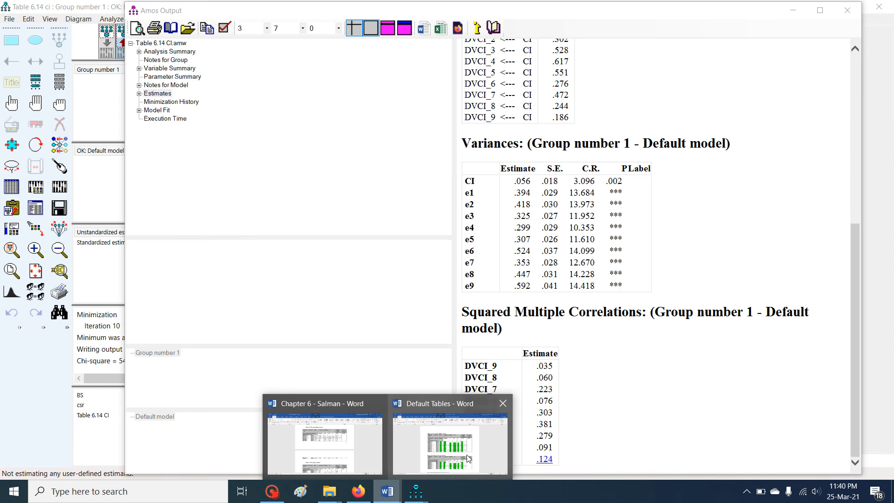
click(455, 465)
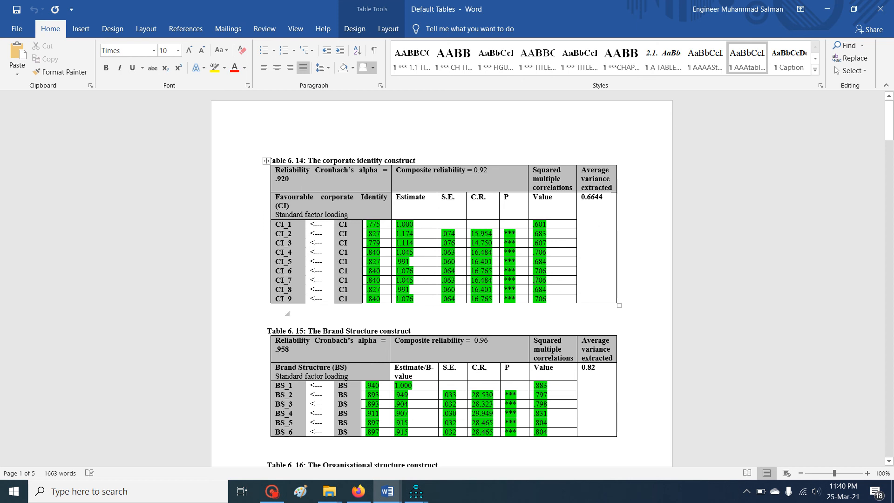
click(417, 491)
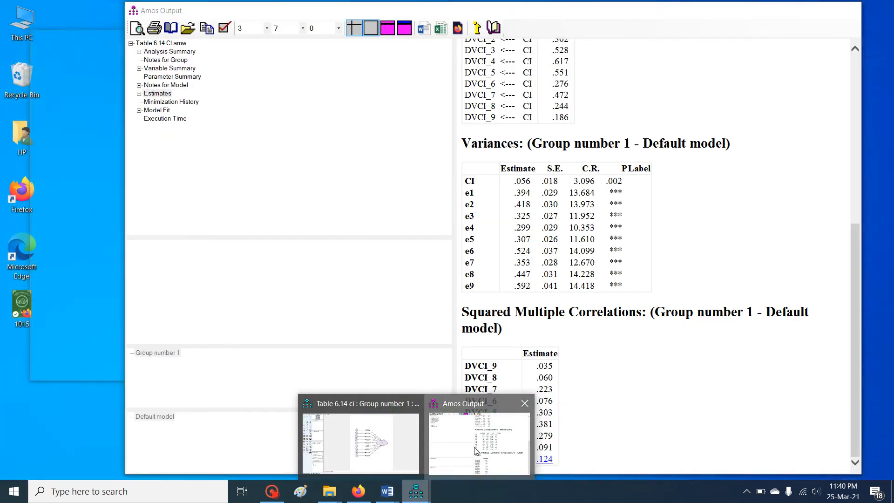
click(475, 450)
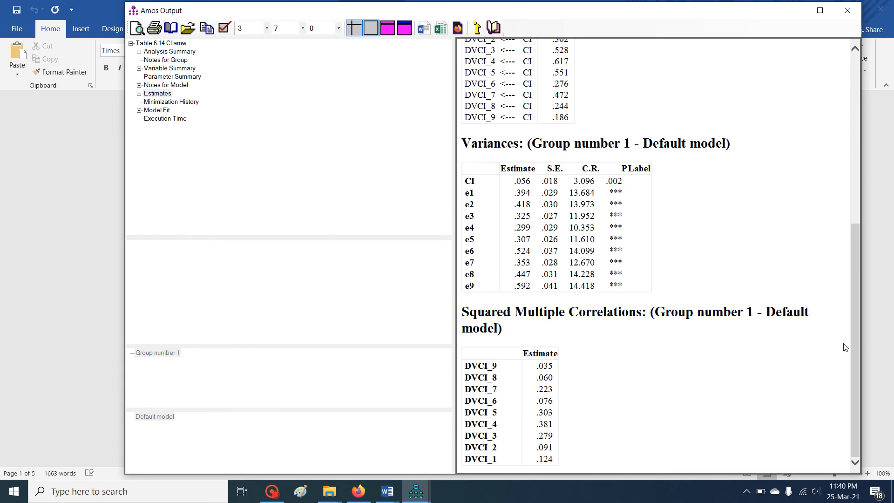
drag(855, 365, 863, 171)
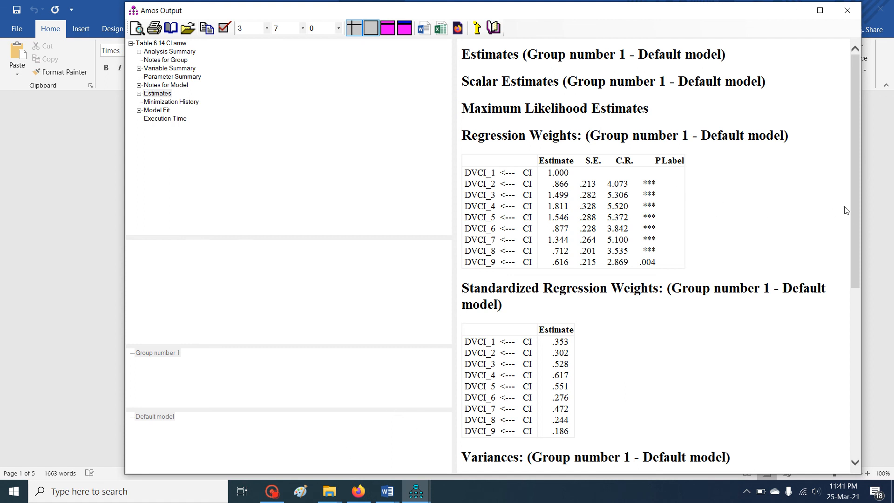
mouse_move(854, 217)
mouse_down()
mouse_move(857, 285)
mouse_move(861, 207)
mouse_up()
mouse_move(854, 287)
mouse_down()
mouse_move(852, 448)
mouse_move(849, 290)
mouse_up()
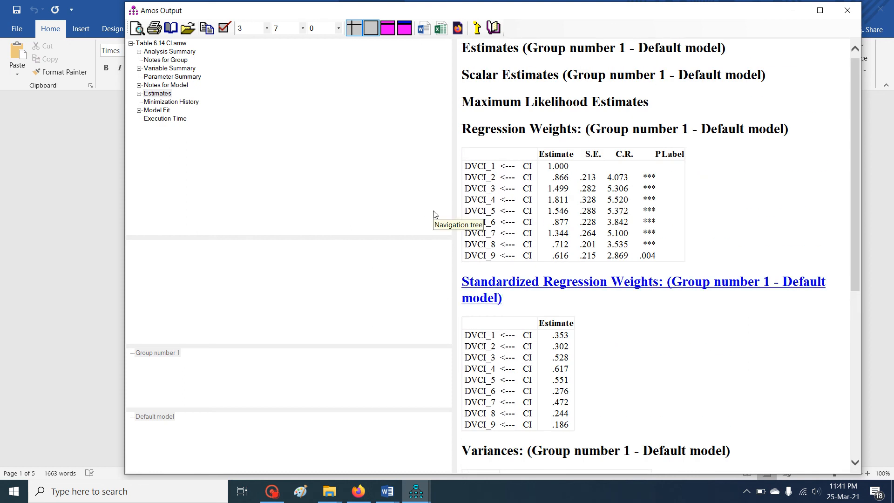
drag(853, 205, 838, 330)
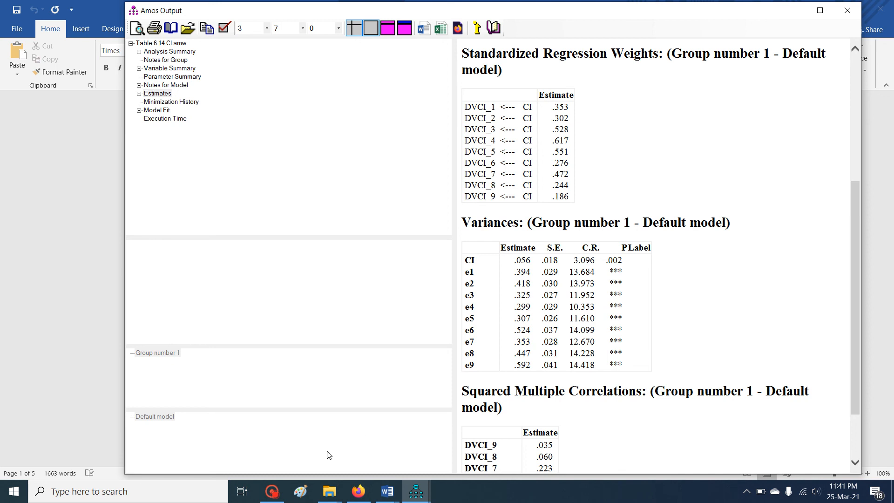
click(270, 494)
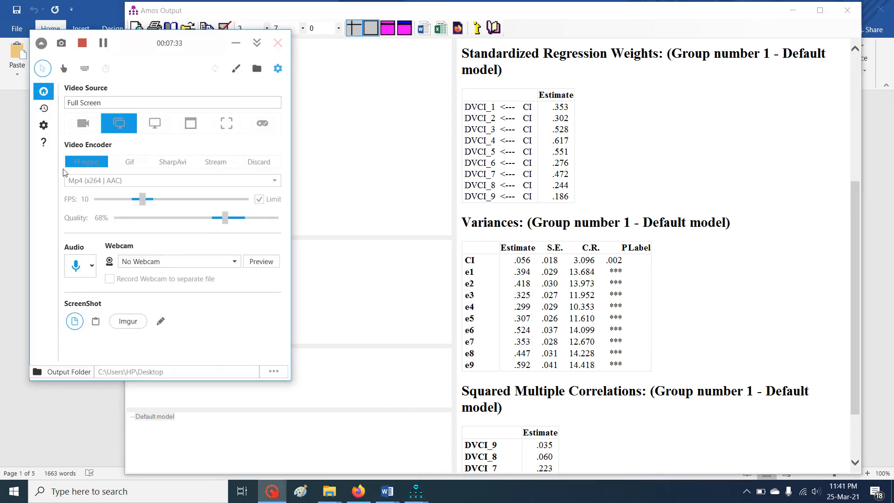